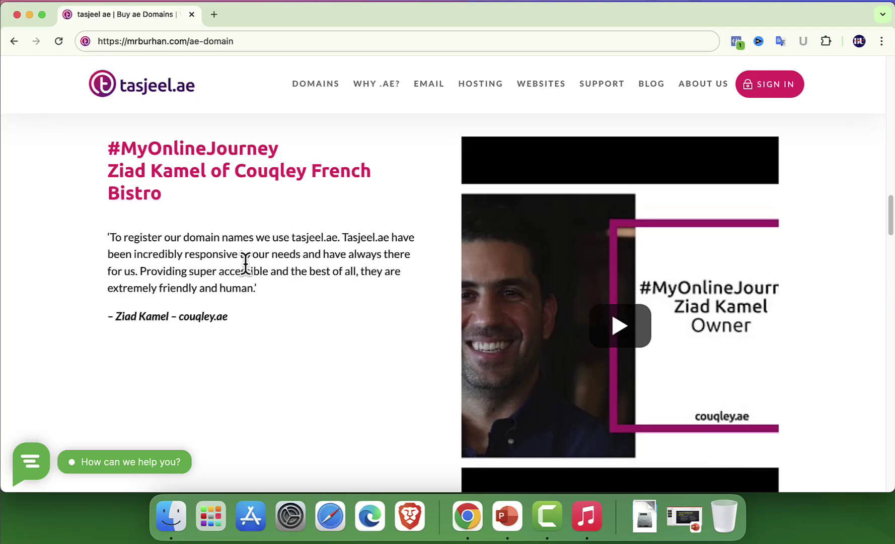
# Type mybusinessdomain.ae into the domain search field at the top of the home page.
pyautogui.scroll(-3, 240, 263)
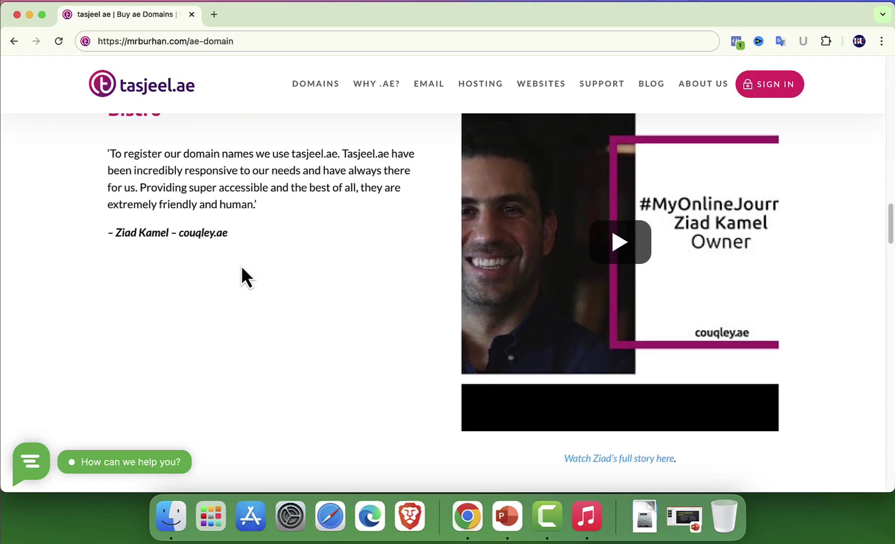
pyautogui.scroll(15, 242, 268)
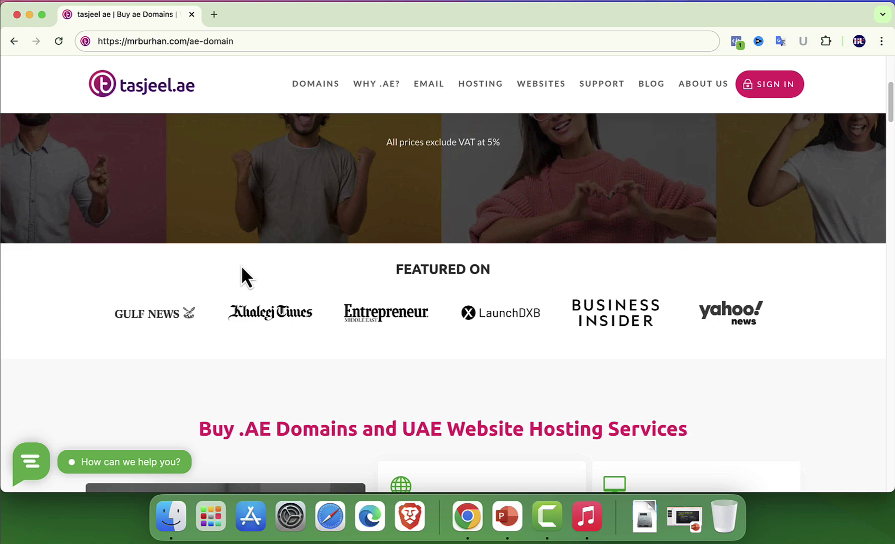
pyautogui.scroll(5, 242, 268)
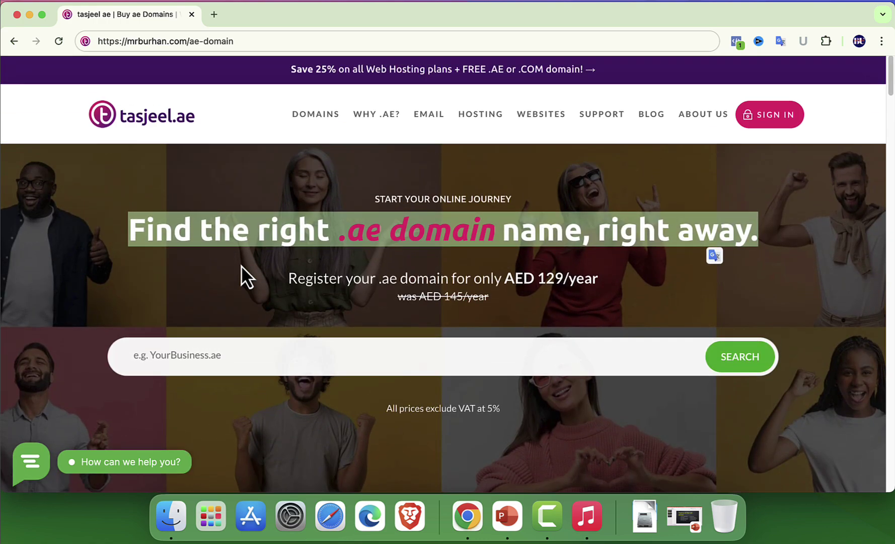
pyautogui.click(221, 357)
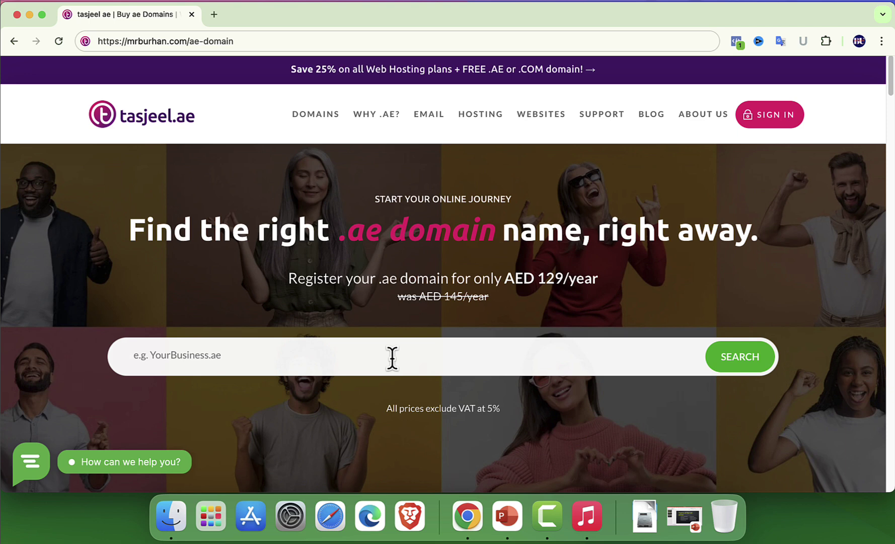
pyautogui.write('your')
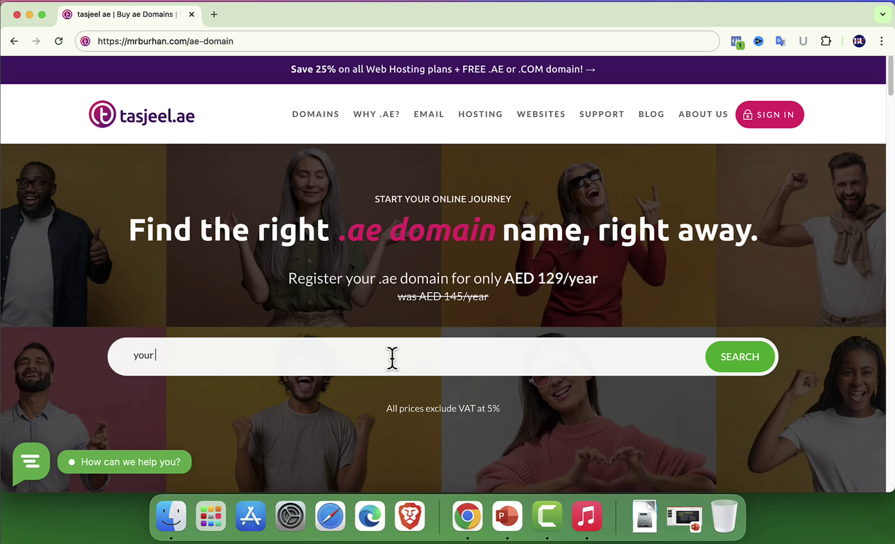
pyautogui.press('BackSpace')
pyautogui.write('mybusinessdomain.ae')
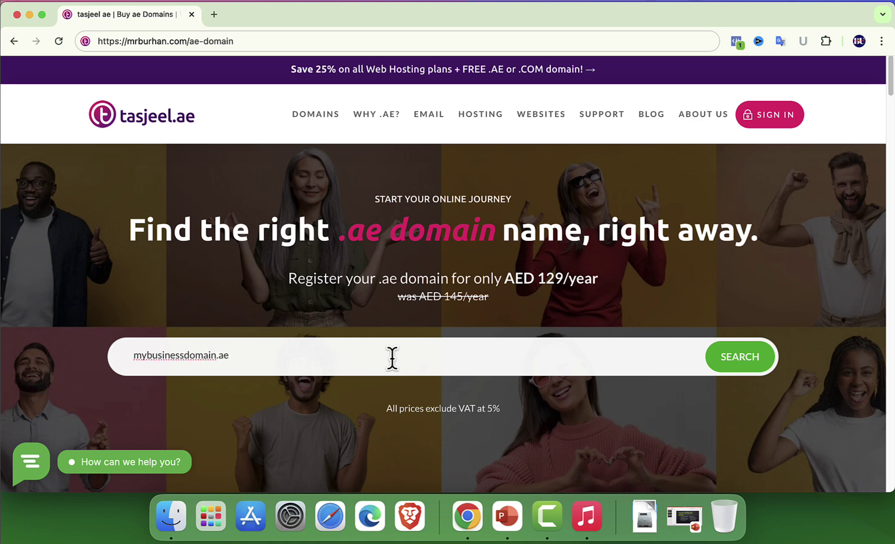
# Search mybusinessdomain.ae, confirm it is available at AED 129.00, and review the Suggested Domains list.
pyautogui.click(756, 360)
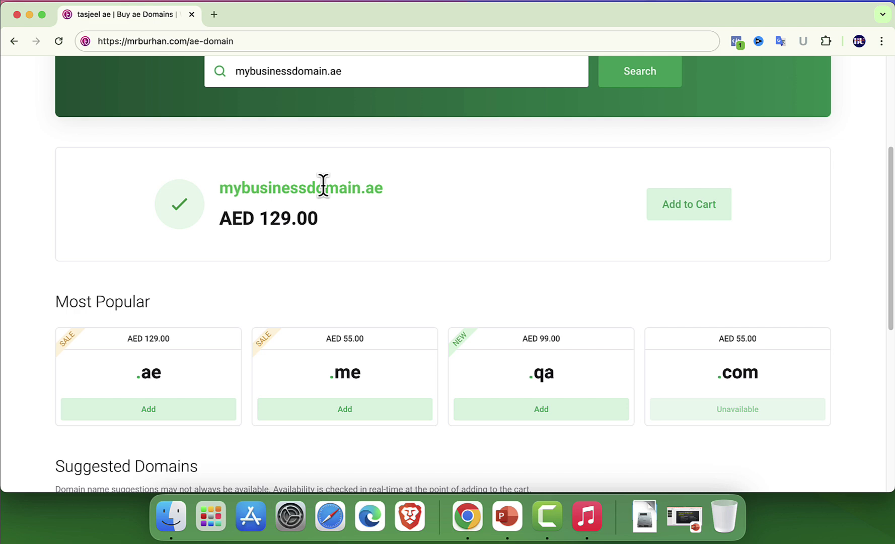
pyautogui.moveTo(221, 187); pyautogui.dragTo(419, 205)
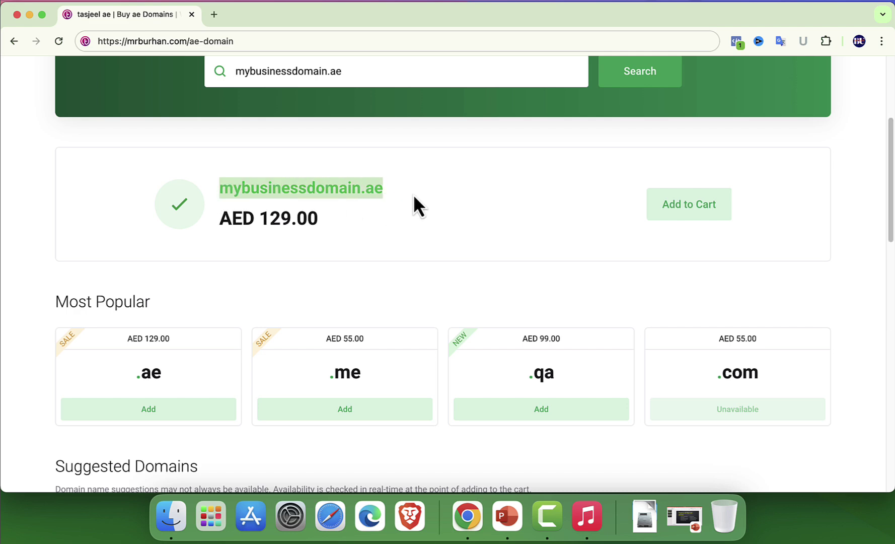
pyautogui.click(481, 214)
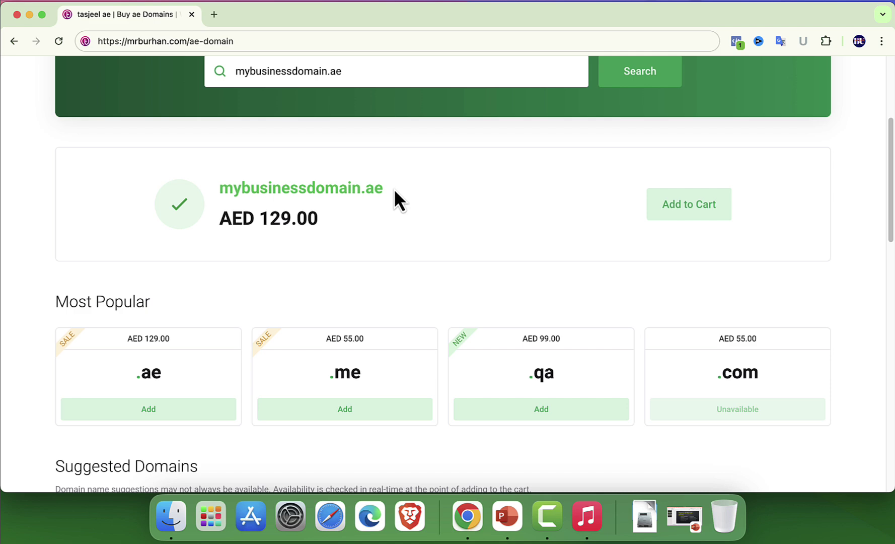
pyautogui.moveTo(393, 188); pyautogui.dragTo(199, 180)
pyautogui.scroll(-6, 447, 252)
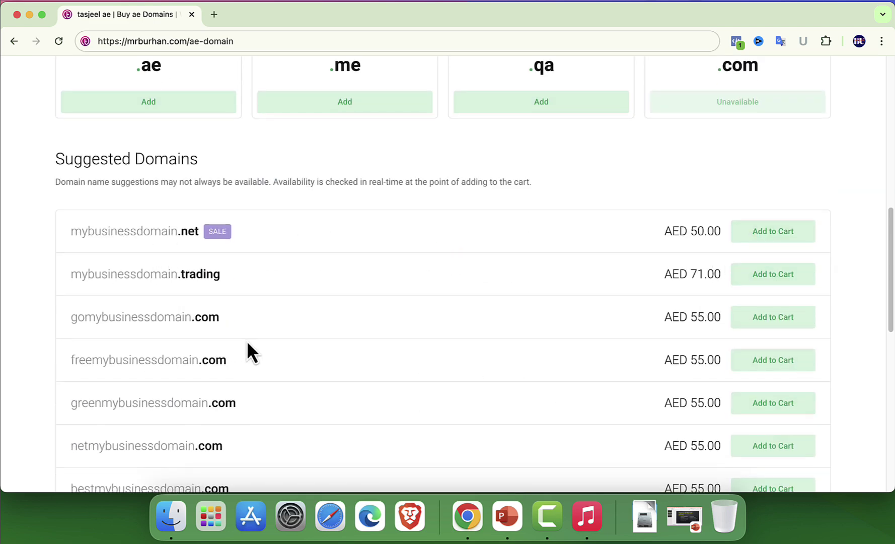
pyautogui.scroll(-4, 248, 343)
pyautogui.scroll(10, 247, 342)
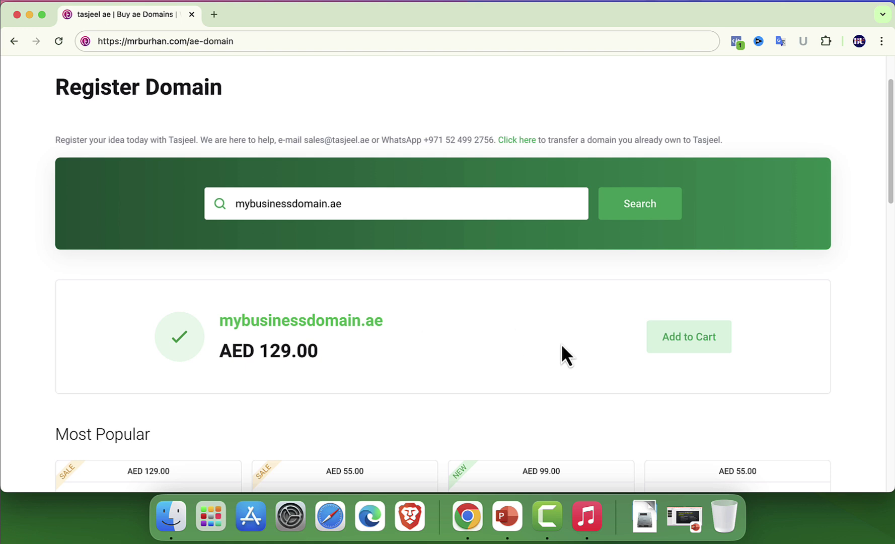
# Add mybusinessdomain.ae to the cart and continue past Domains Configuration to Review & Checkout.
pyautogui.click(706, 345)
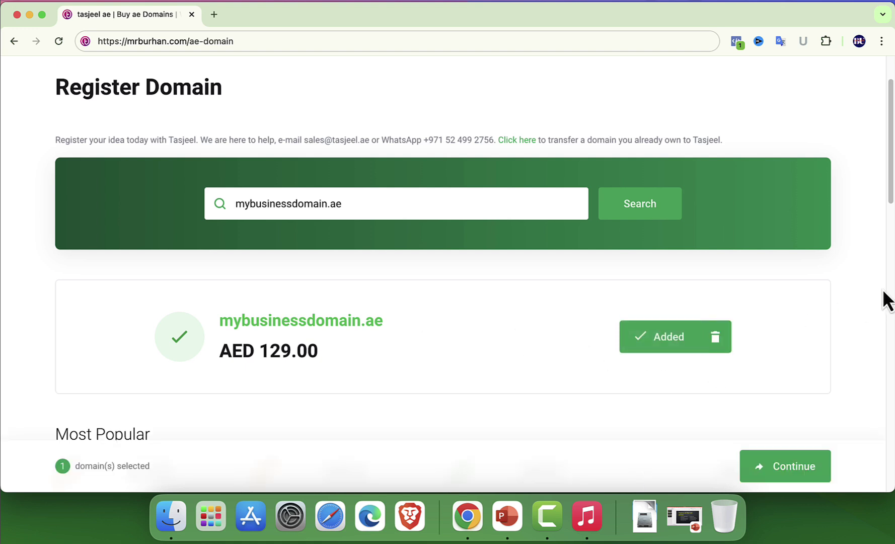
pyautogui.scroll(-1, 514, 334)
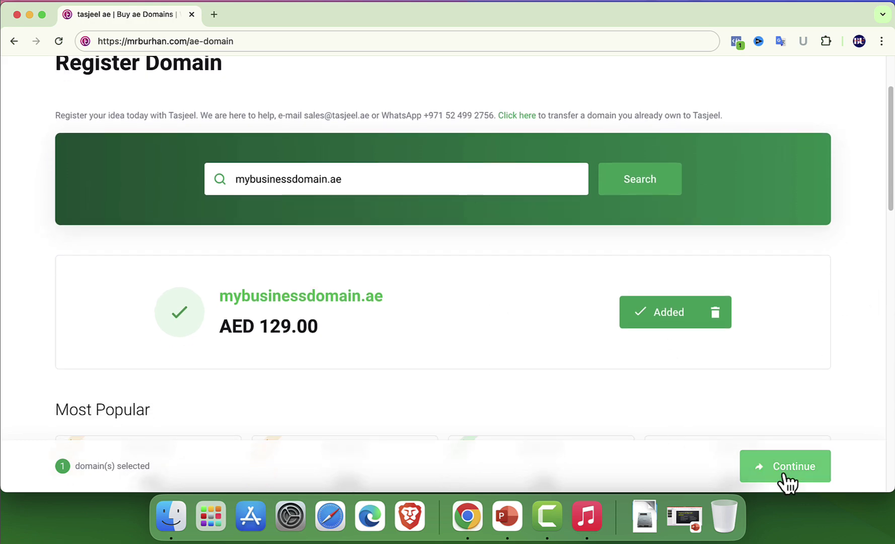
pyautogui.click(788, 476)
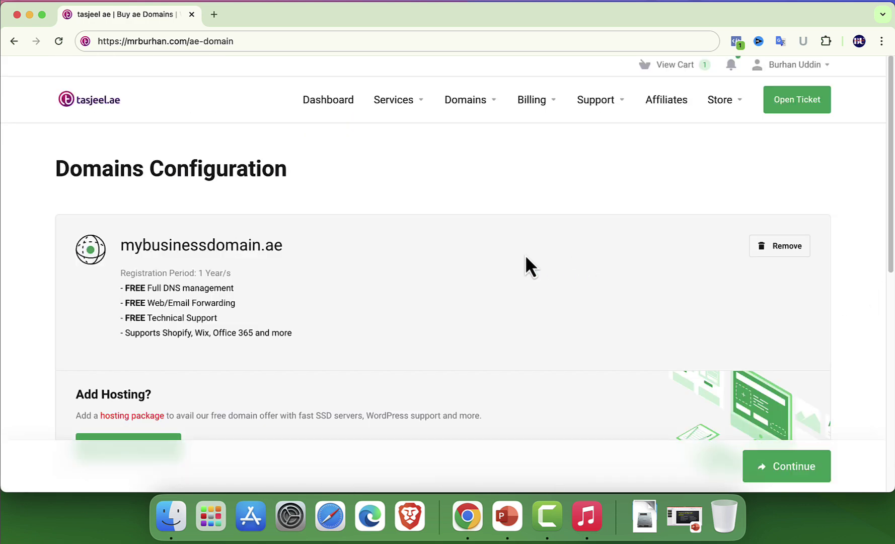
pyautogui.scroll(-4, 487, 280)
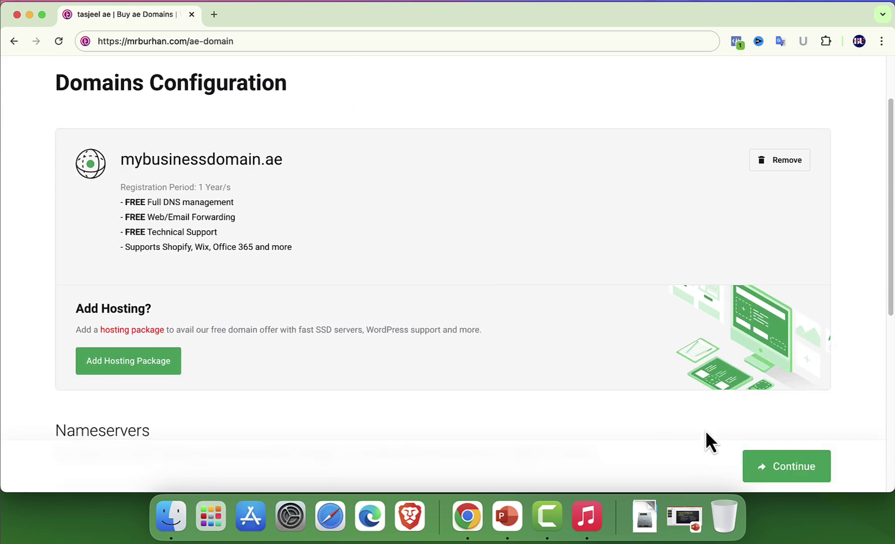
pyautogui.click(787, 473)
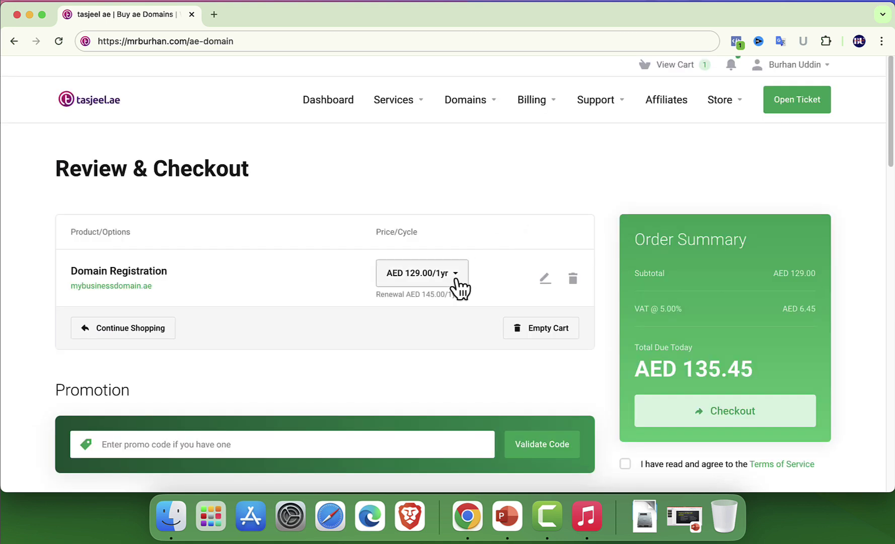
# Set mybusinessdomain.ae's registration period to 5 Years @ AED 645.00.
pyautogui.click(455, 280)
pyautogui.click(440, 394)
pyautogui.scroll(-2, 483, 282)
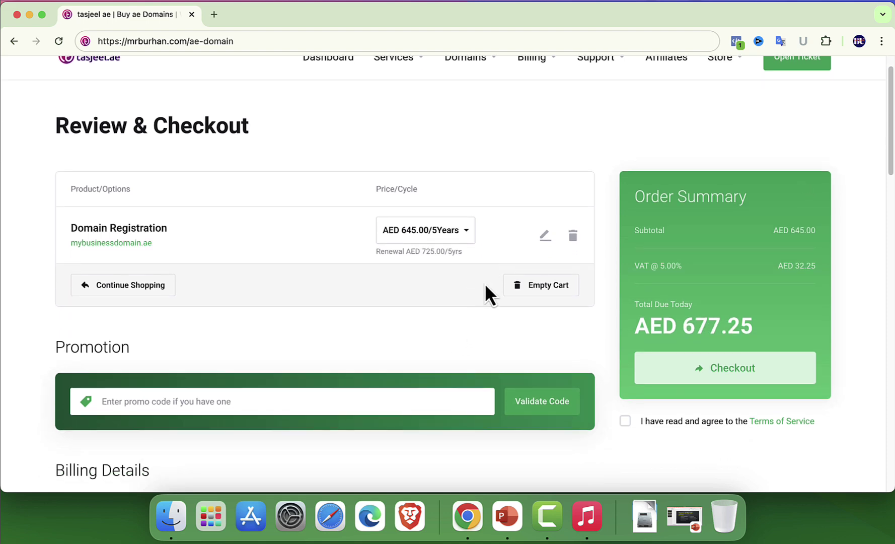
pyautogui.scroll(2, 485, 281)
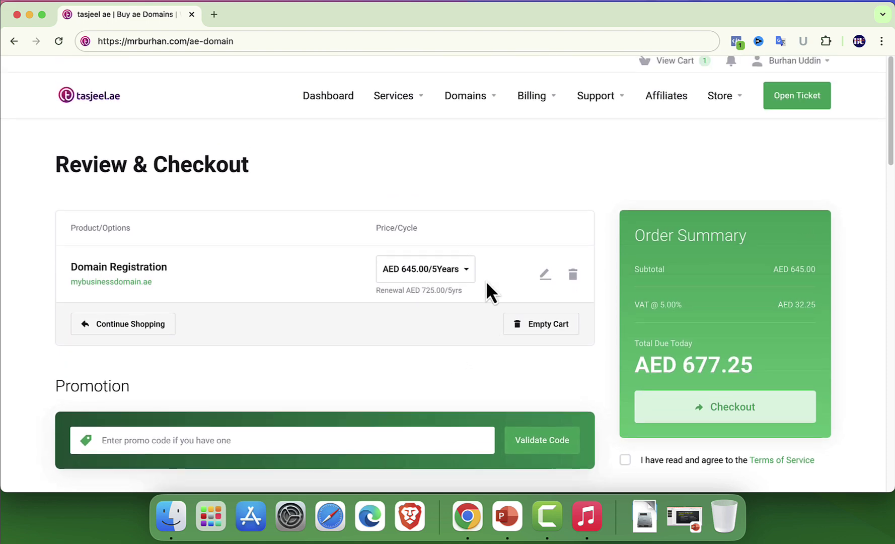
# Review Billing Details, choosing a new account and checking the prefilled first and last names.
pyautogui.scroll(-8, 486, 281)
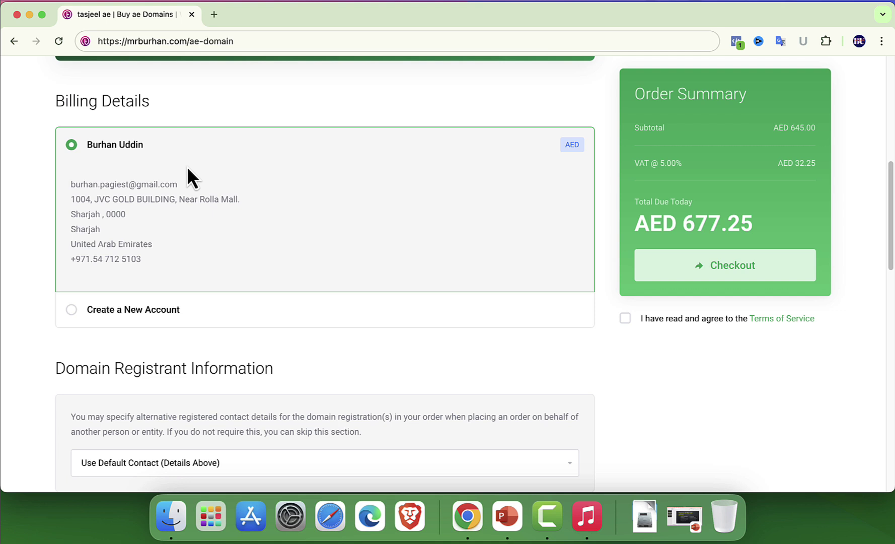
pyautogui.scroll(-3, 436, 240)
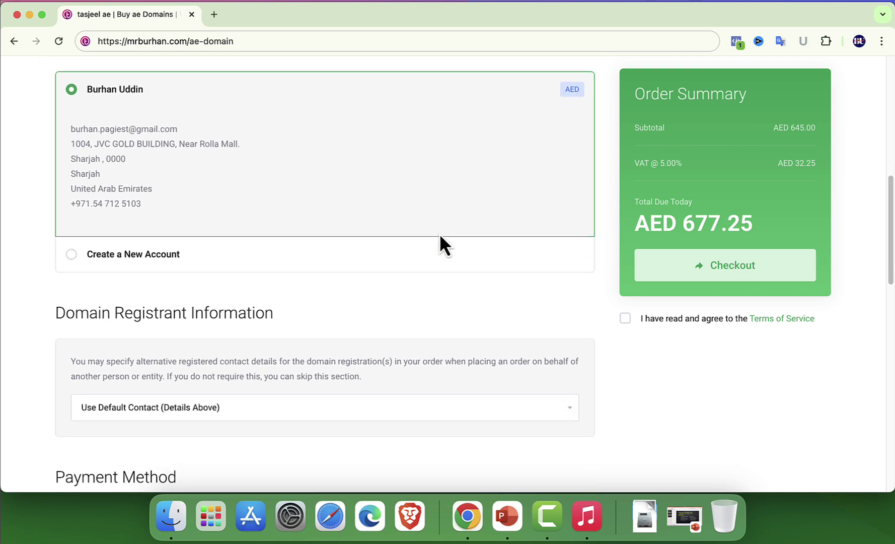
pyautogui.click(147, 240)
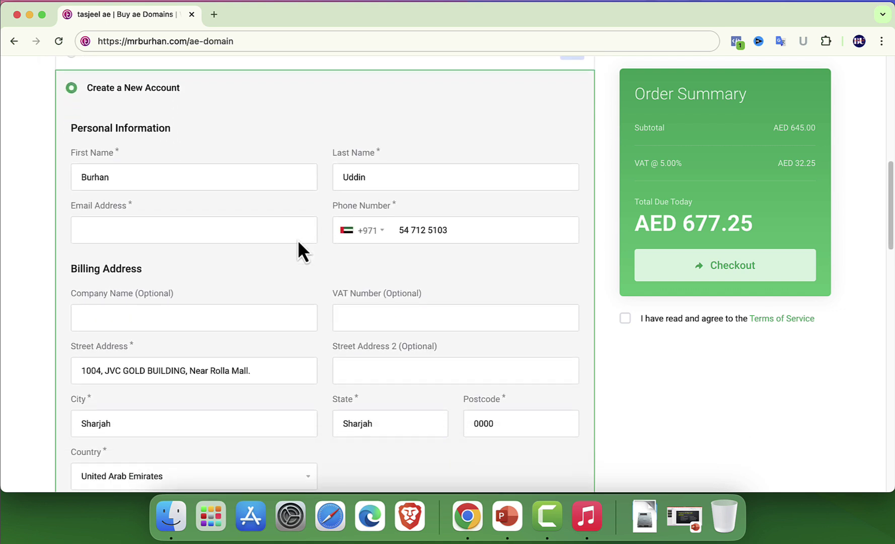
pyautogui.scroll(-1, 282, 217)
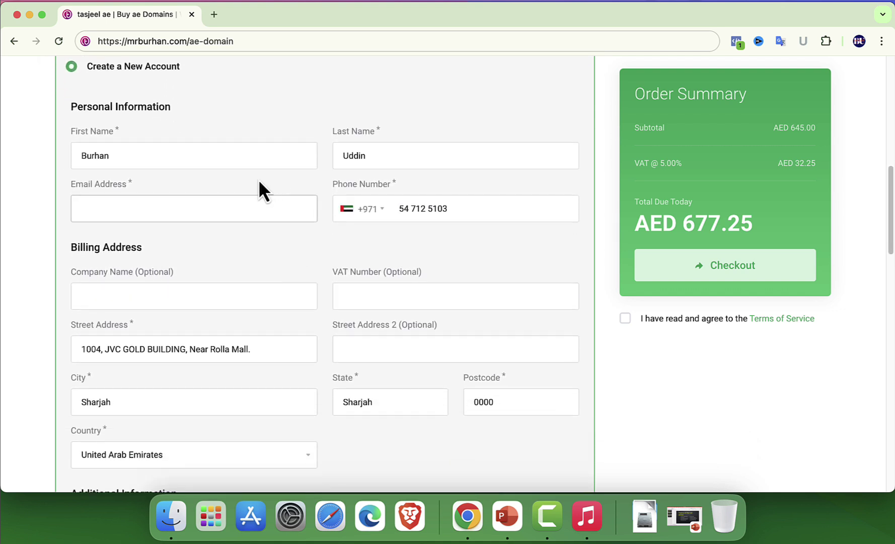
pyautogui.click(399, 150)
pyautogui.click(254, 151)
pyautogui.scroll(10, 584, 173)
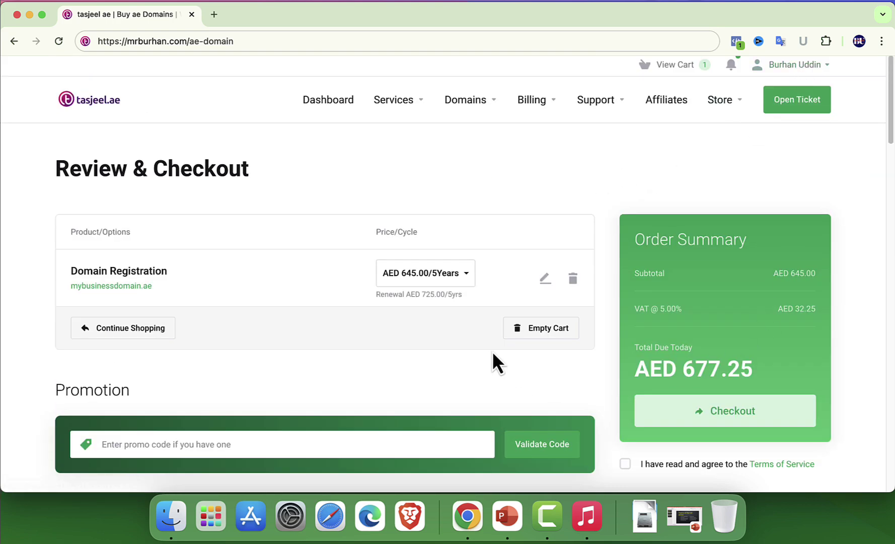
# Bill the order to the existing account and attempt checkout.
pyautogui.scroll(-2, 489, 353)
pyautogui.scroll(-3, 486, 353)
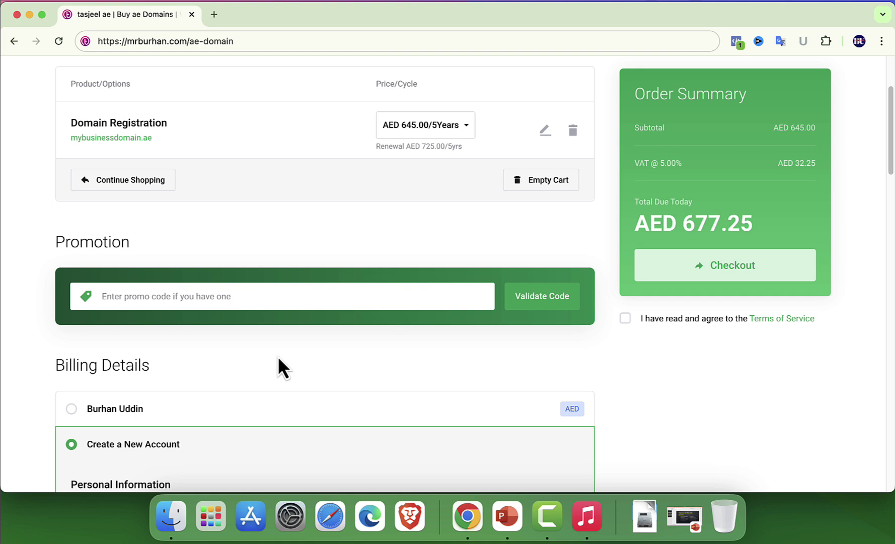
pyautogui.click(126, 410)
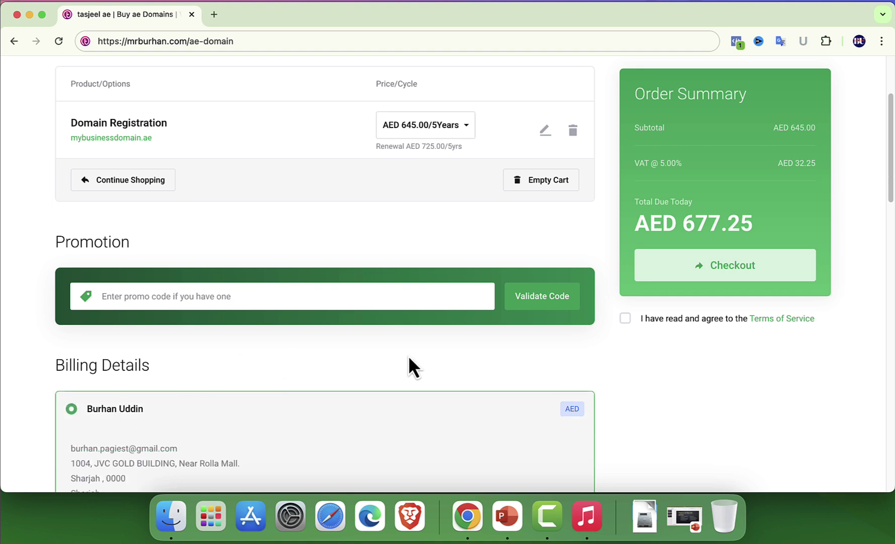
pyautogui.click(744, 269)
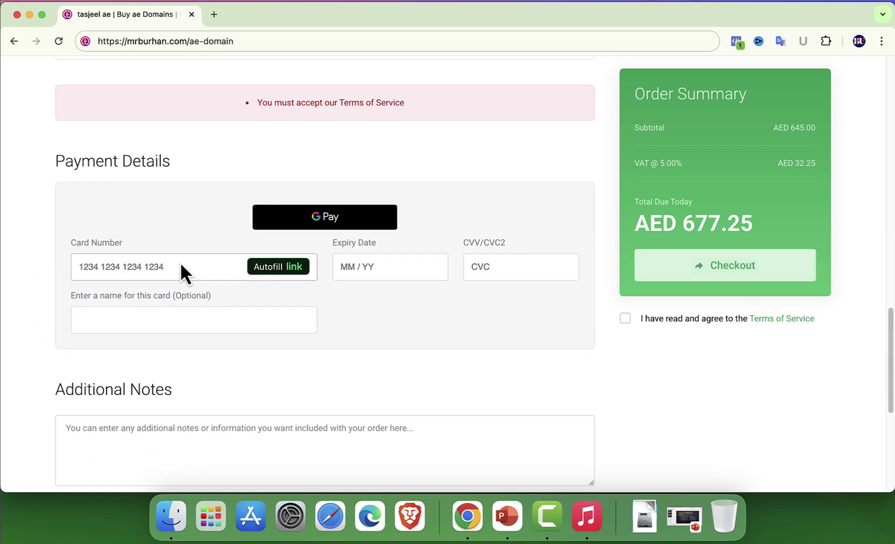
# Switch the payment method from card to PayPal.
pyautogui.scroll(3, 181, 265)
pyautogui.click(78, 166)
pyautogui.scroll(4, 297, 177)
pyautogui.scroll(10, 305, 177)
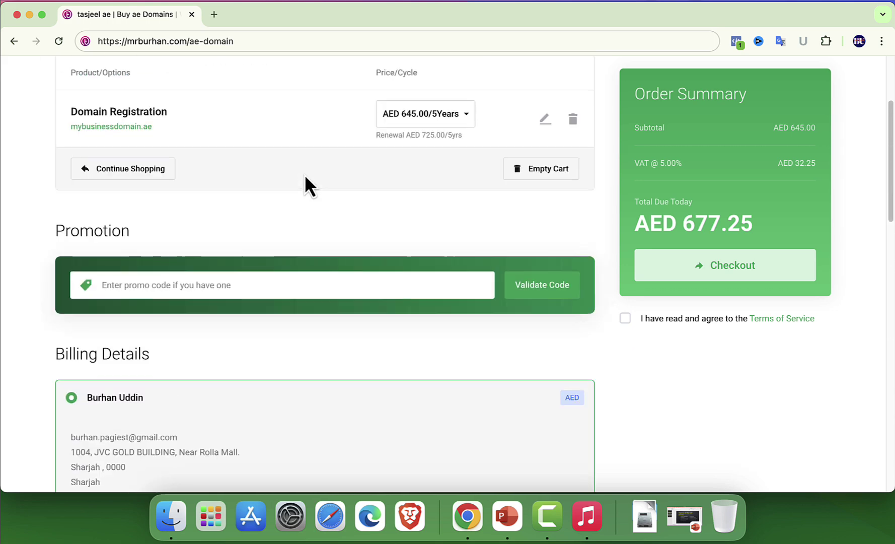
pyautogui.scroll(2, 305, 174)
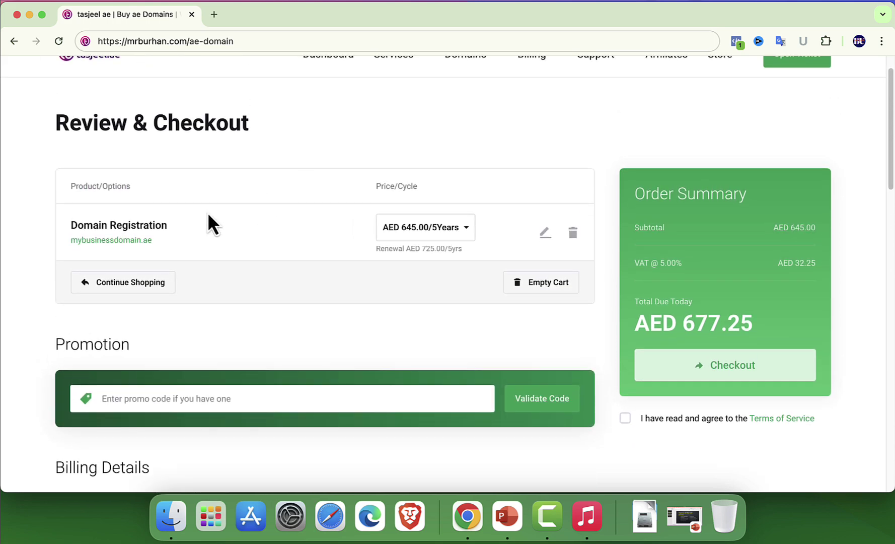
# Look over the billing address details further down the checkout page.
pyautogui.scroll(-8, 146, 226)
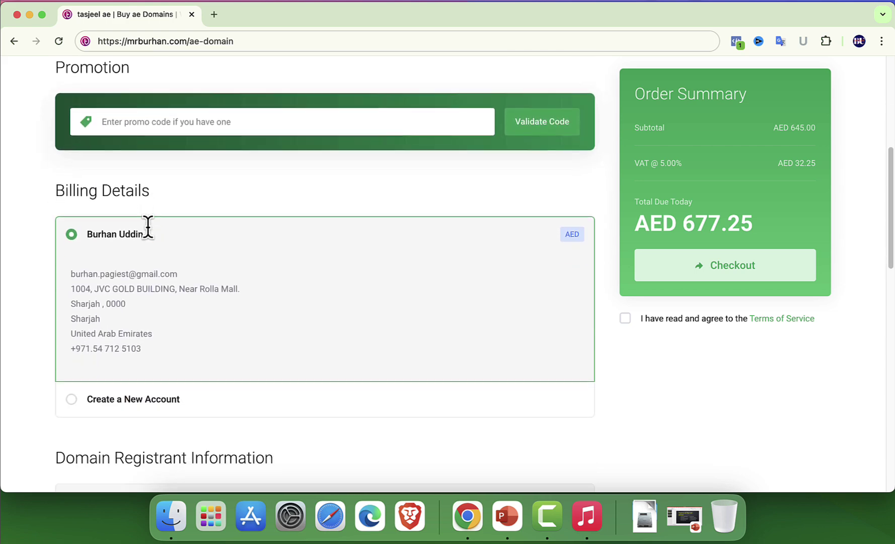
pyautogui.moveTo(146, 309); pyautogui.dragTo(56, 243)
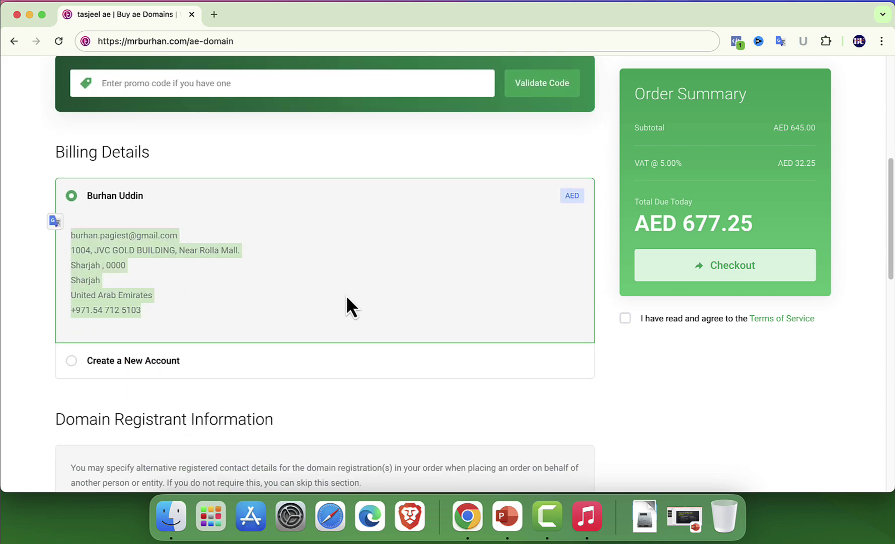
pyautogui.scroll(-3, 402, 295)
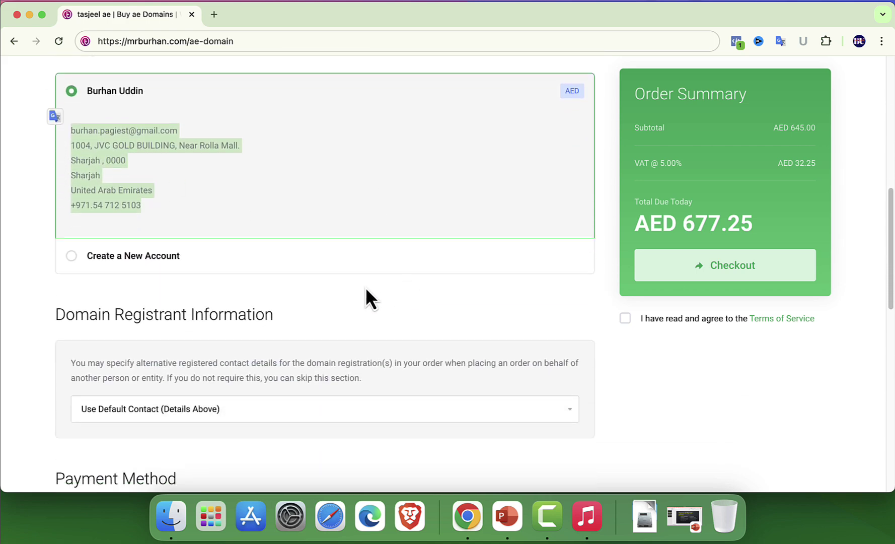
pyautogui.click(367, 291)
pyautogui.scroll(-3, 345, 288)
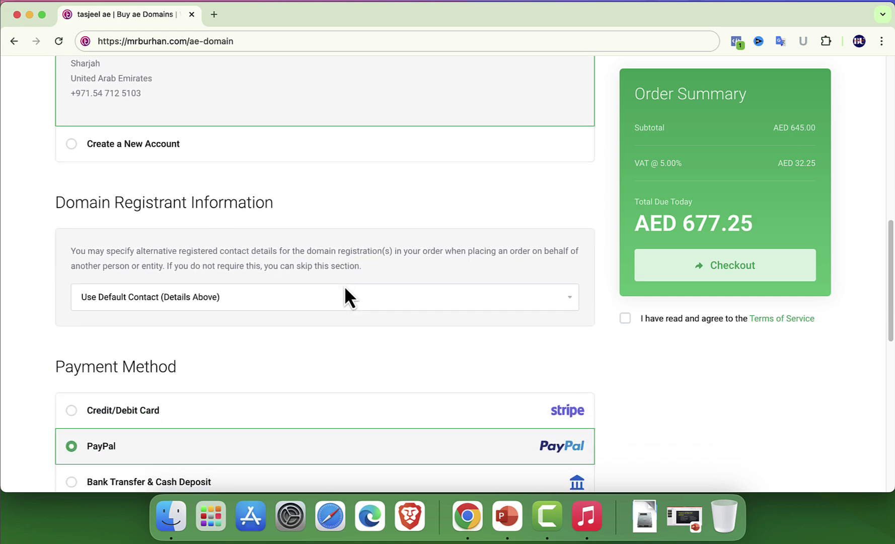
pyautogui.scroll(-10, 345, 289)
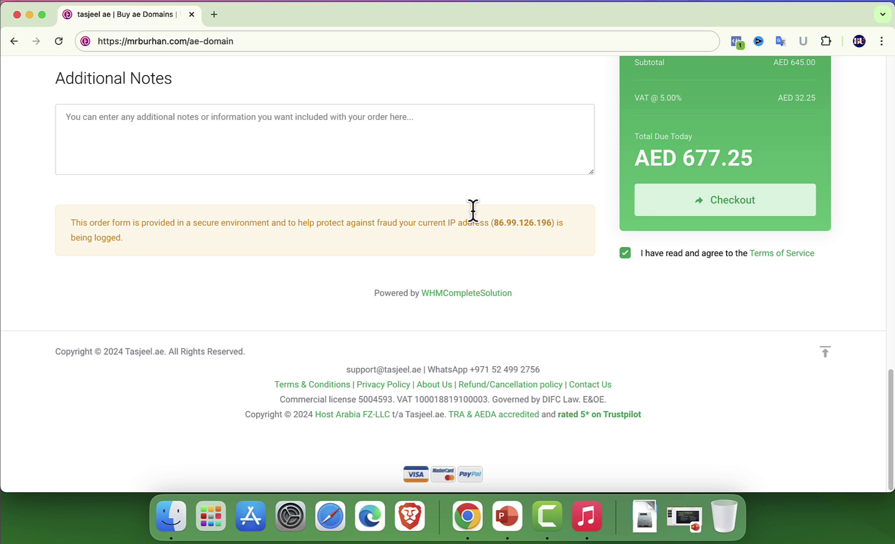
# Settle on Bank Transfer & Cash Deposit as payment and check out, producing invoice #271610.
pyautogui.scroll(6, 438, 208)
pyautogui.click(75, 244)
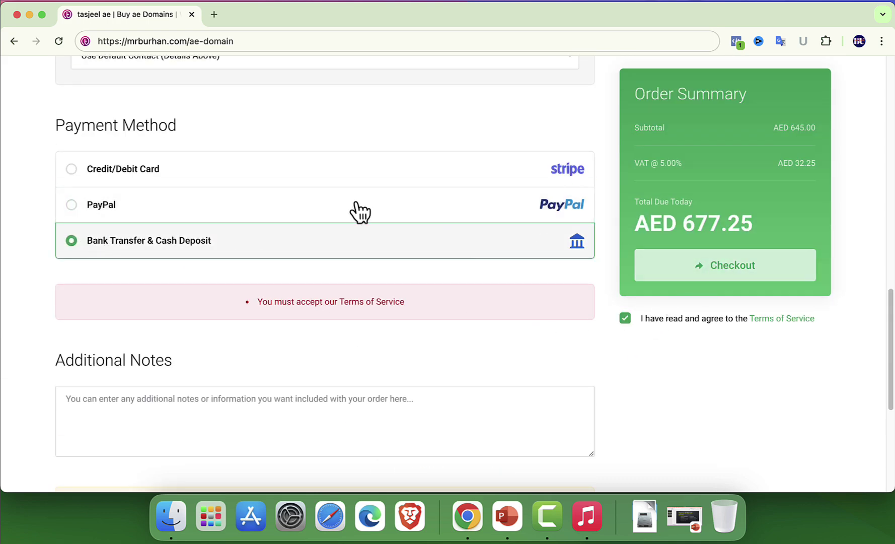
pyautogui.click(134, 178)
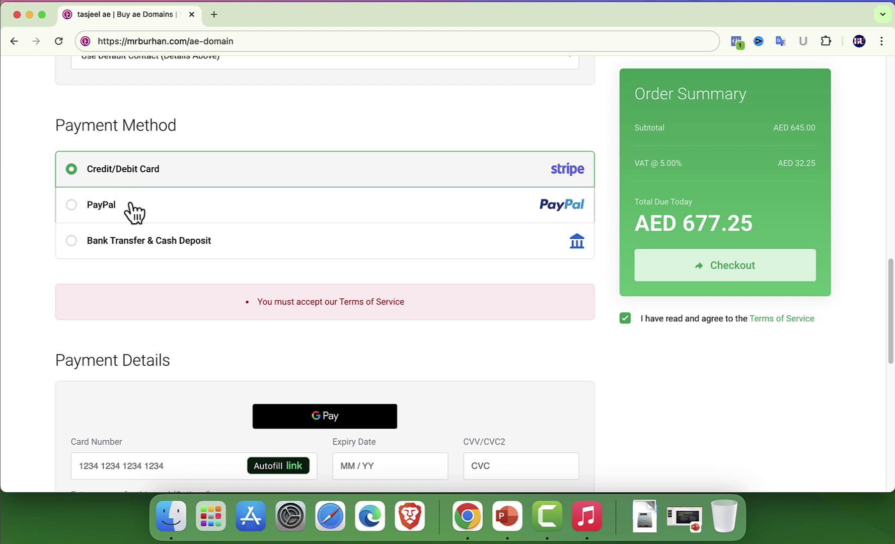
pyautogui.click(134, 212)
pyautogui.click(145, 247)
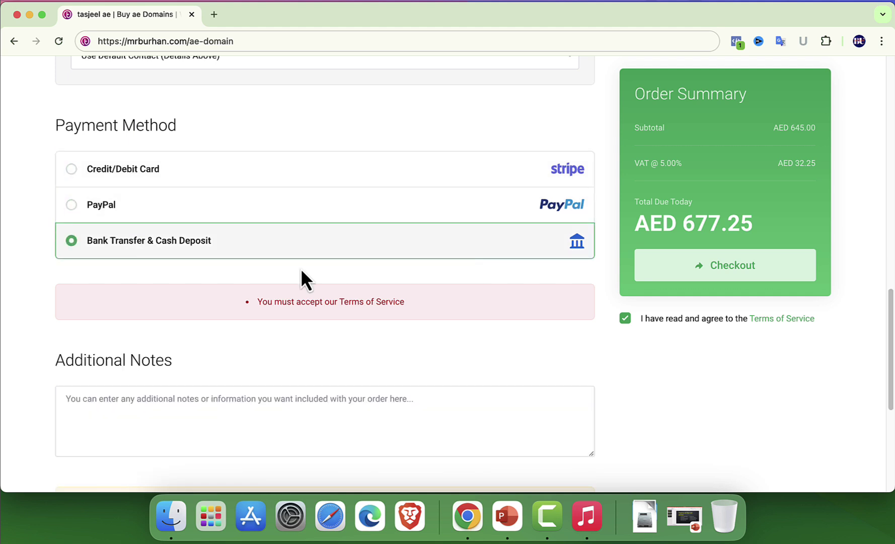
pyautogui.click(712, 264)
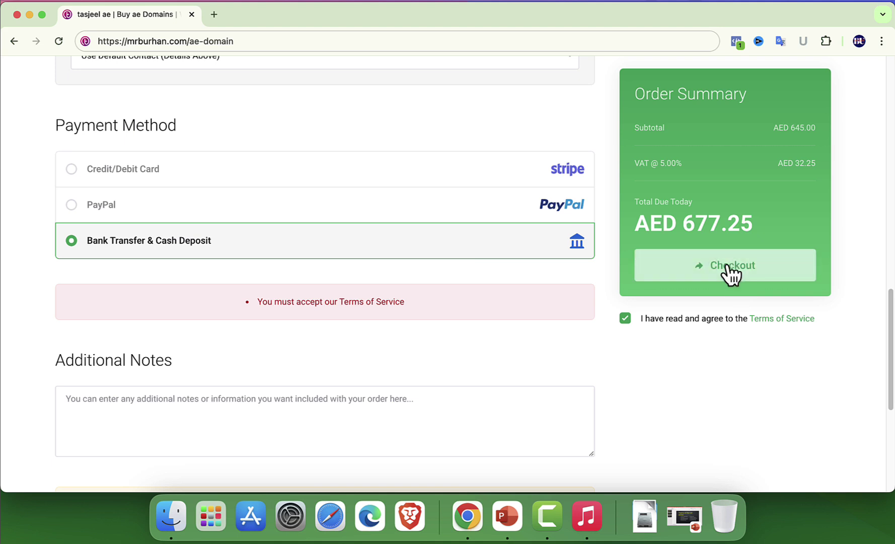
pyautogui.click(727, 265)
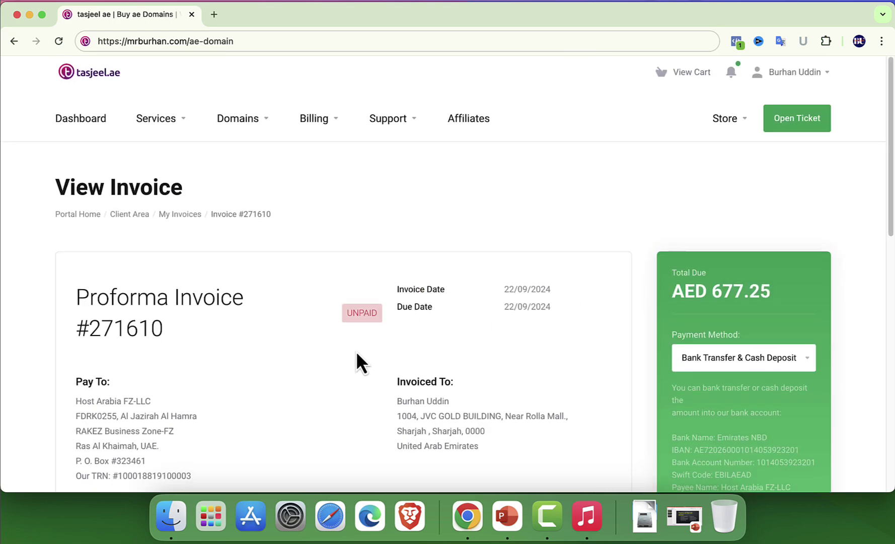
pyautogui.scroll(-3, 356, 352)
pyautogui.scroll(-2, 356, 351)
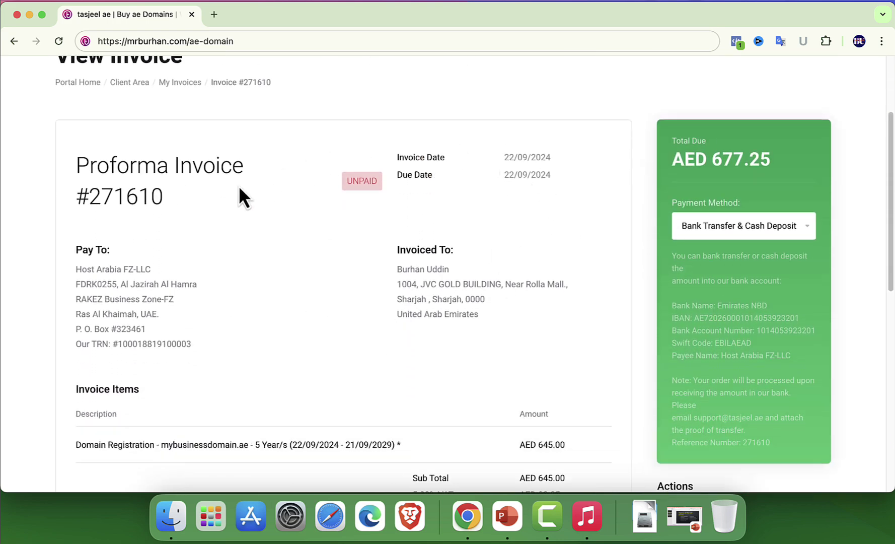
pyautogui.scroll(-5, 523, 380)
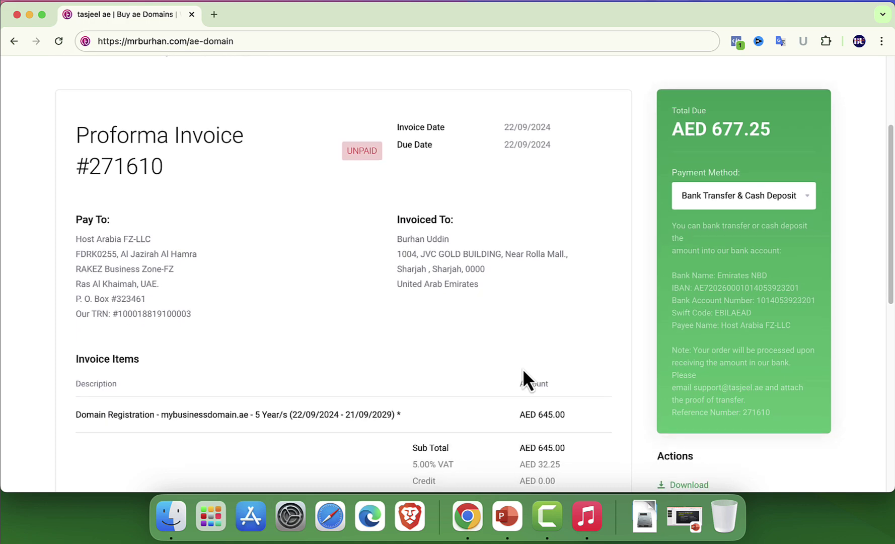
pyautogui.scroll(-10, 563, 332)
pyautogui.scroll(-2, 562, 326)
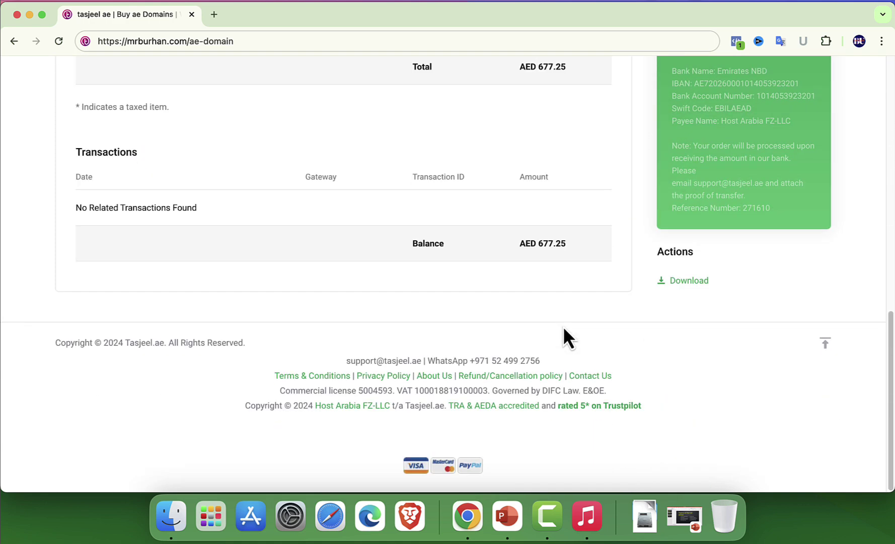
pyautogui.scroll(10, 563, 329)
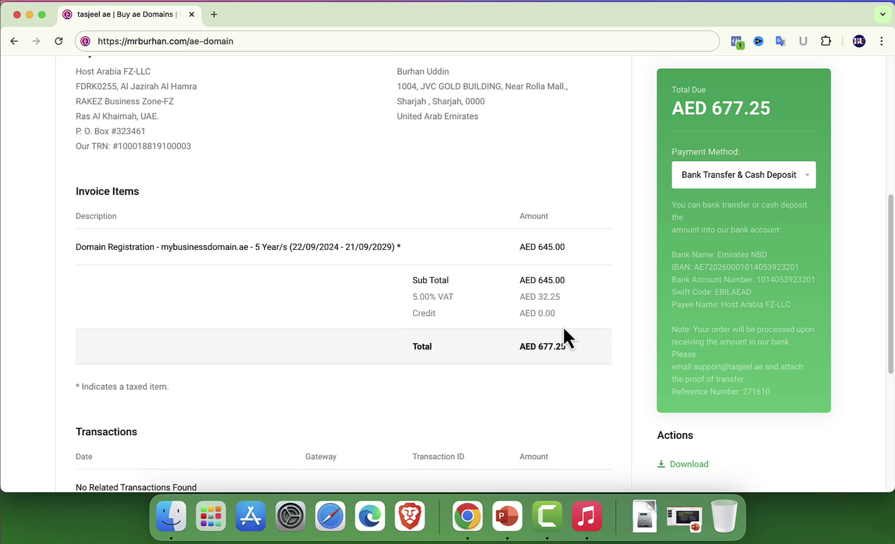
pyautogui.scroll(5, 563, 325)
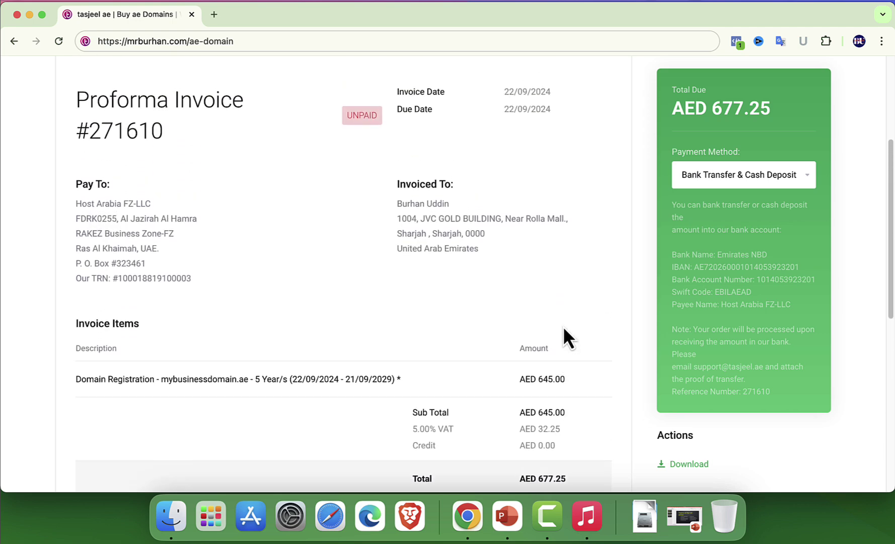
pyautogui.scroll(8, 563, 337)
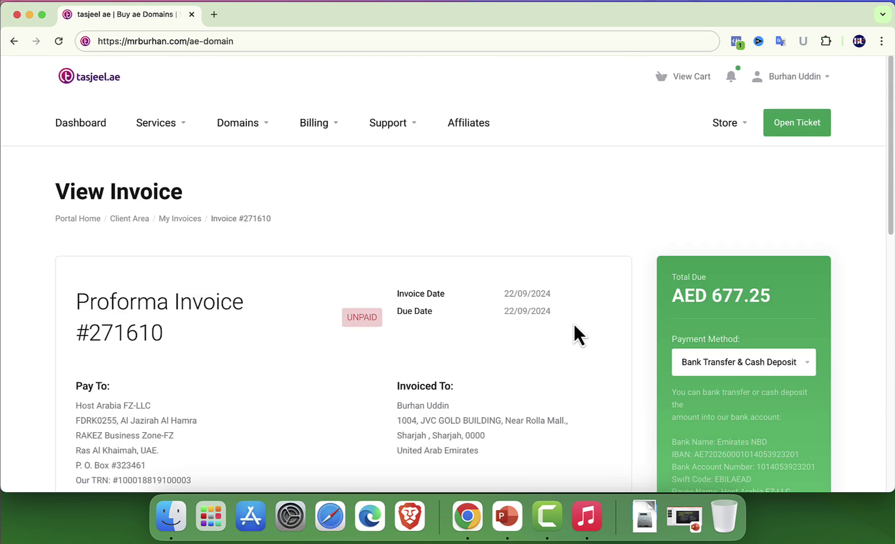
# Open the Domains, Services, Billing and Support menus in the client area's top navigation.
pyautogui.click(251, 132)
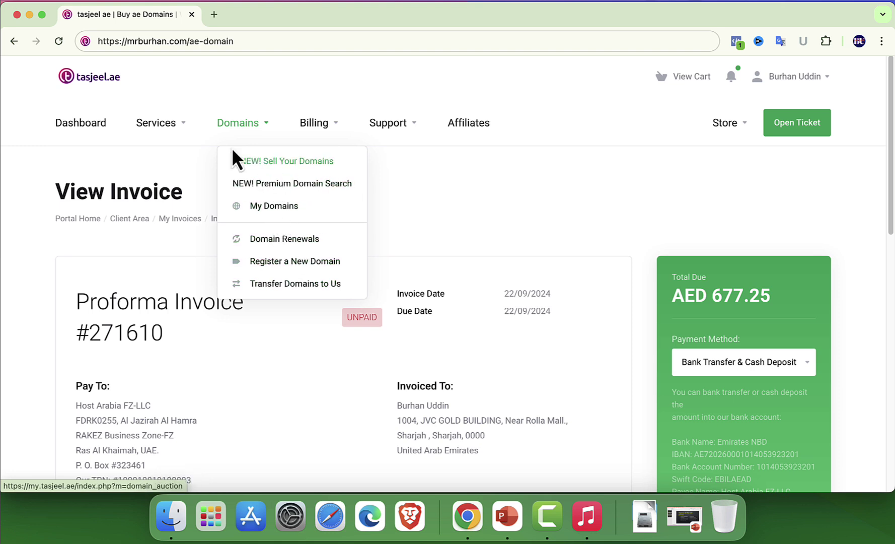
pyautogui.click(159, 134)
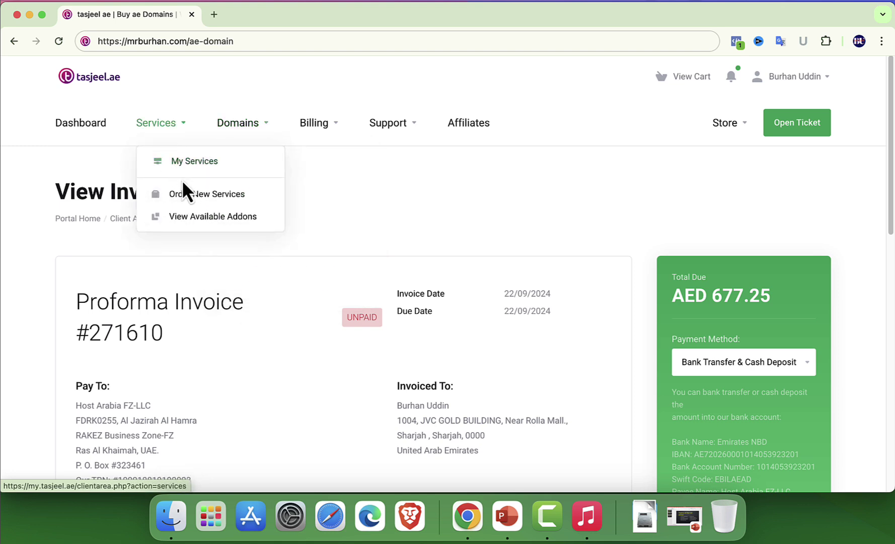
pyautogui.click(330, 123)
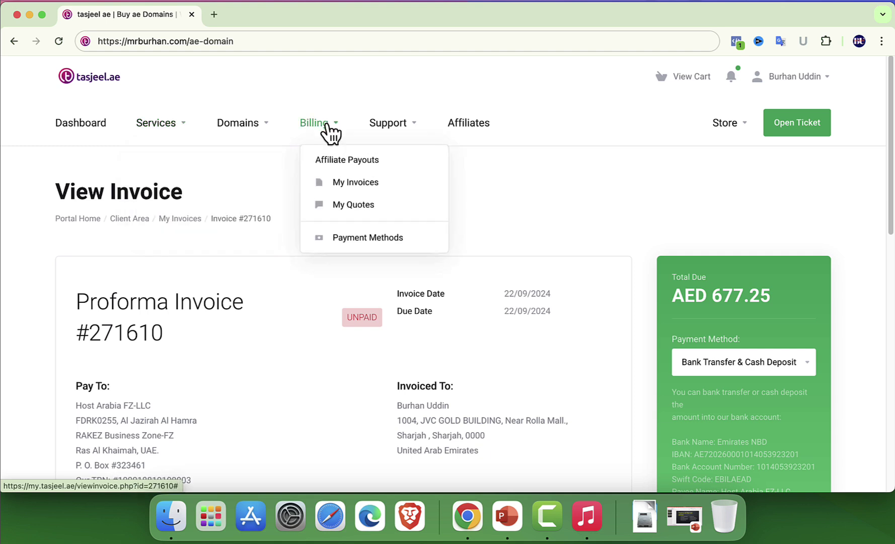
pyautogui.click(399, 127)
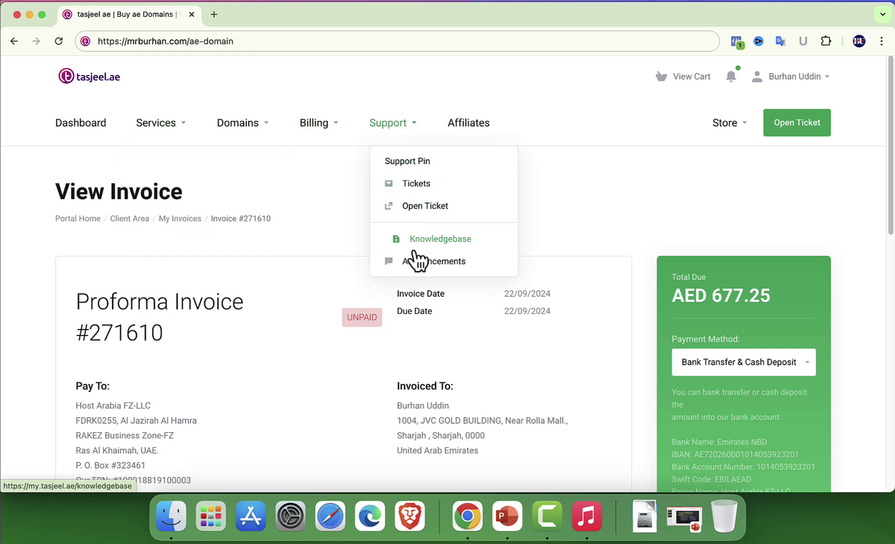
# From the Dashboard's Unpaid Invoices, open invoice #271609 for AED 581.70 and scroll through it.
pyautogui.click(86, 130)
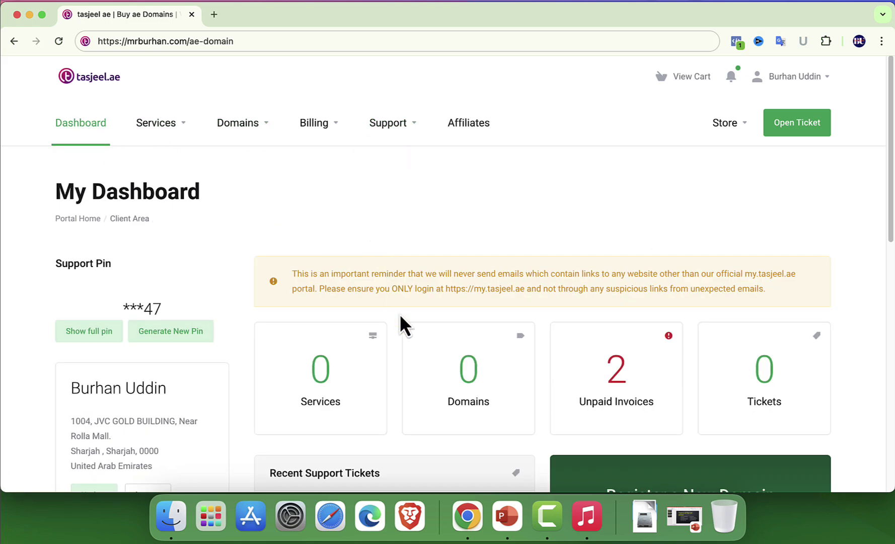
pyautogui.click(650, 364)
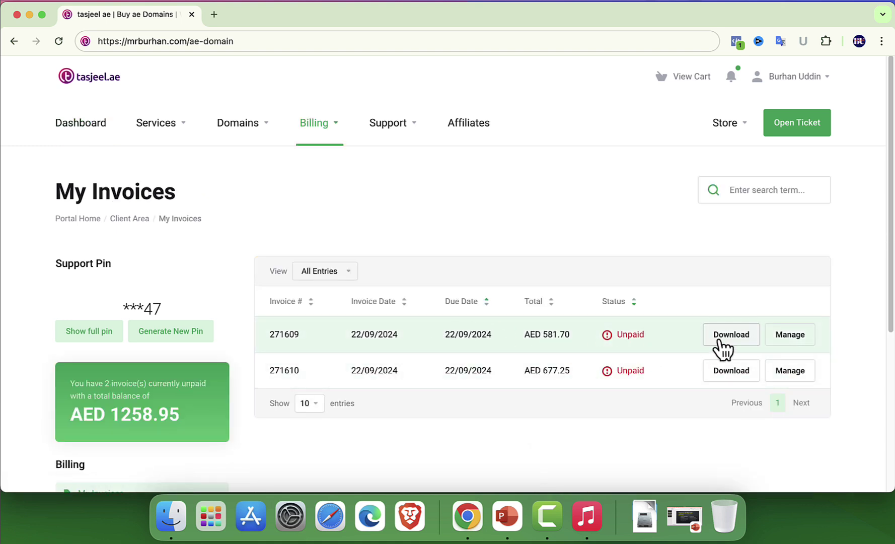
pyautogui.click(791, 342)
pyautogui.scroll(-4, 580, 331)
pyautogui.scroll(-5, 581, 332)
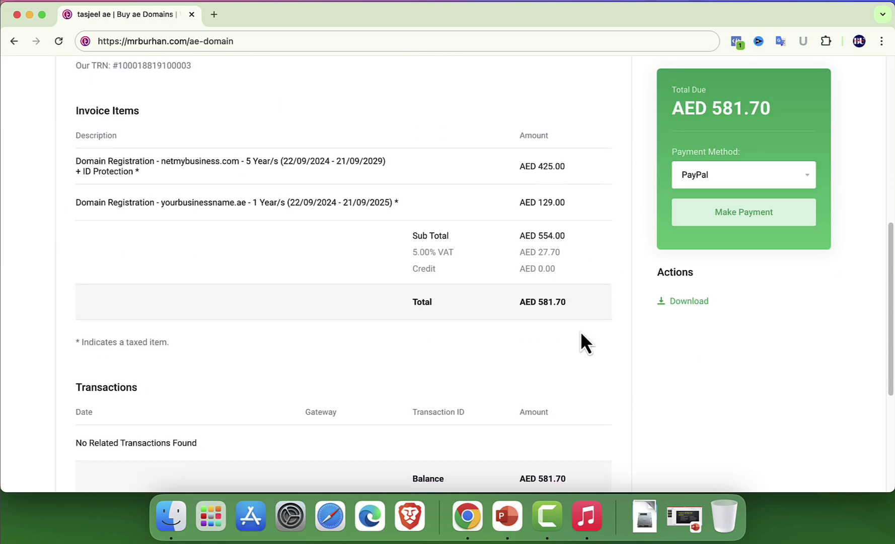
pyautogui.scroll(-3, 580, 342)
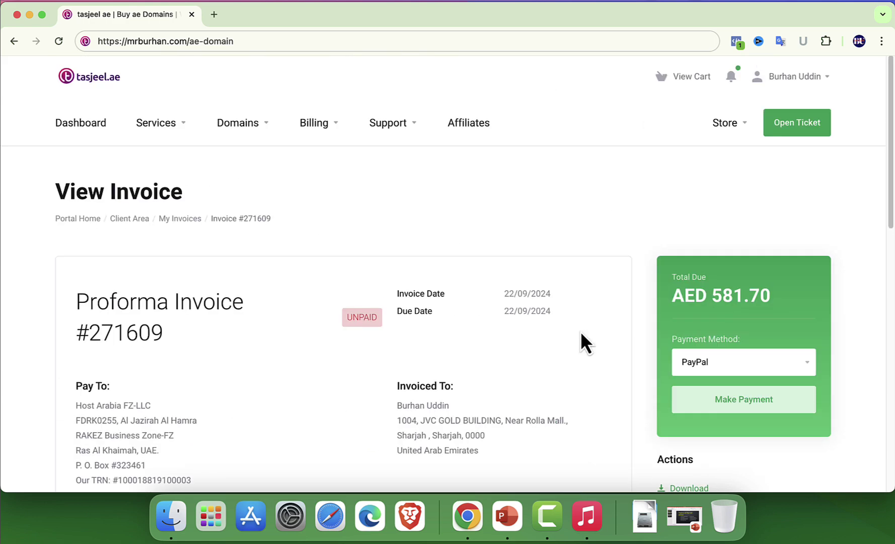